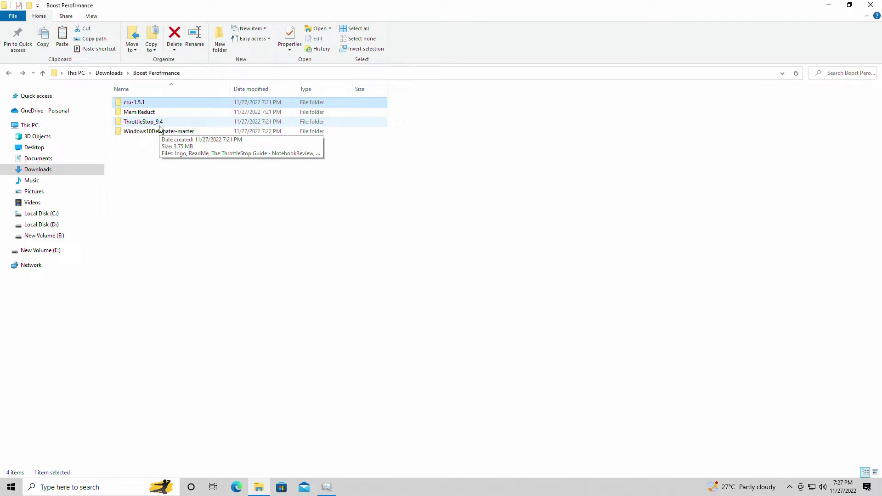
# - Open the ThrottleStop_9.4 folder inside the Boost Perofmance folder
pyautogui.doubleClick(160, 125)
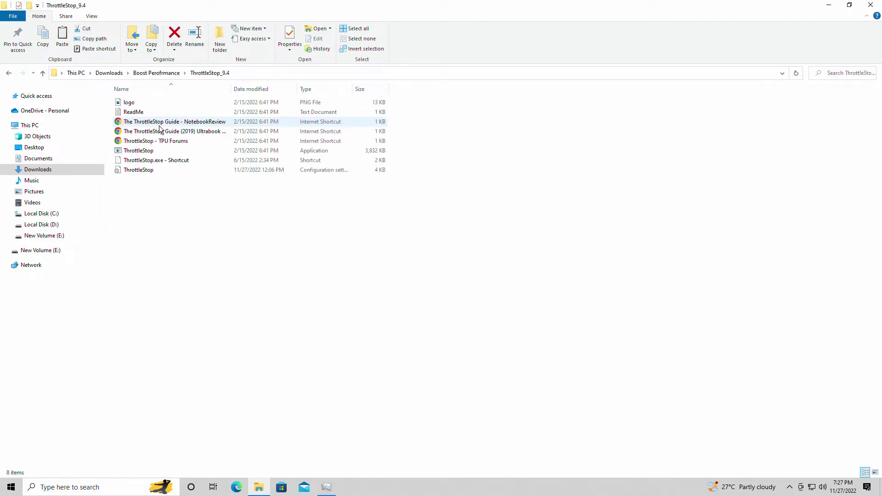
# - Launch ThrottleStop.exe and approve its administrator permission prompt
pyautogui.doubleClick(162, 154)
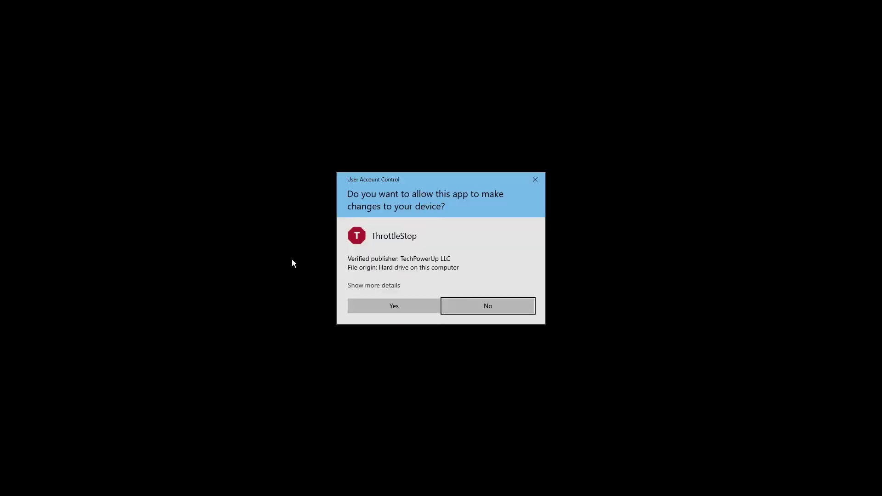
pyautogui.click(390, 303)
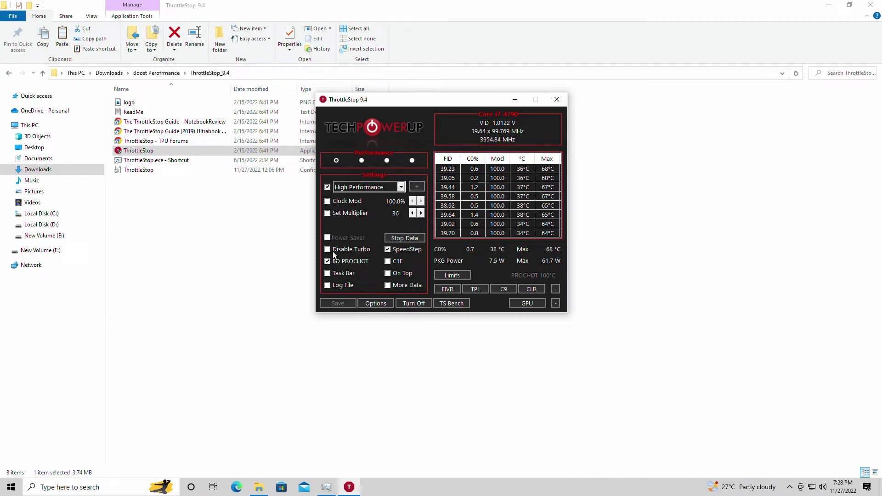
pyautogui.click(475, 289)
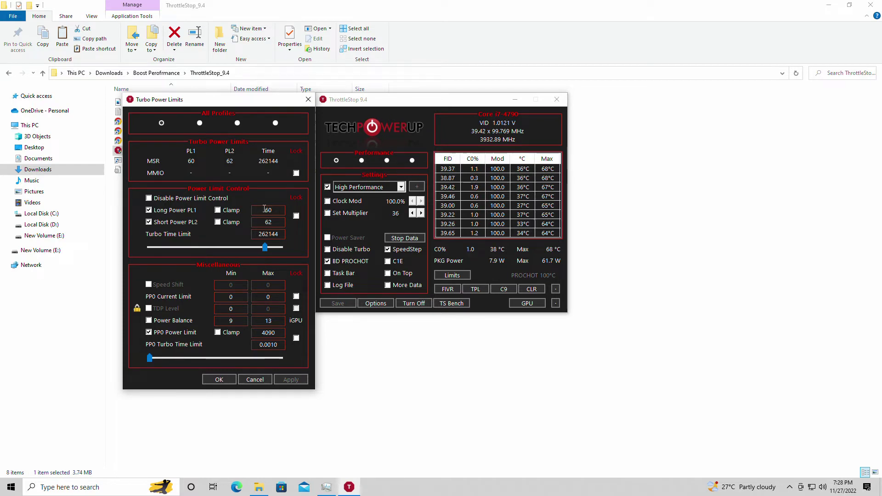
pyautogui.click(236, 378)
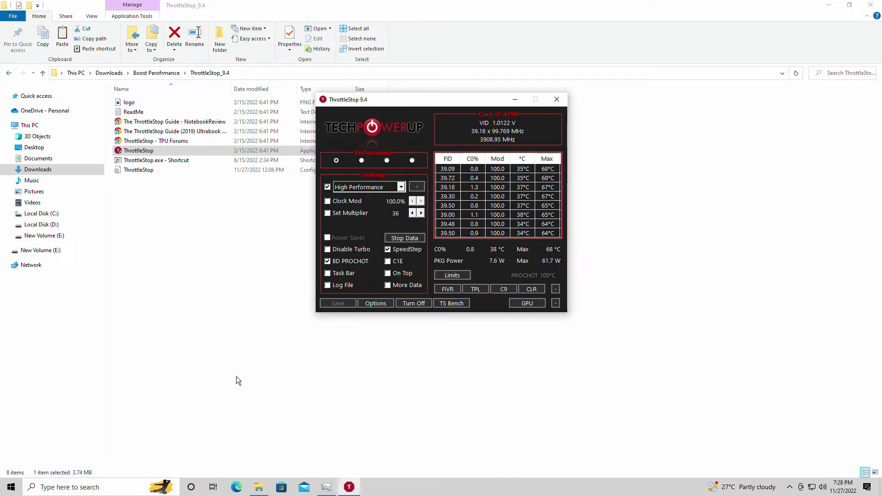
pyautogui.click(457, 289)
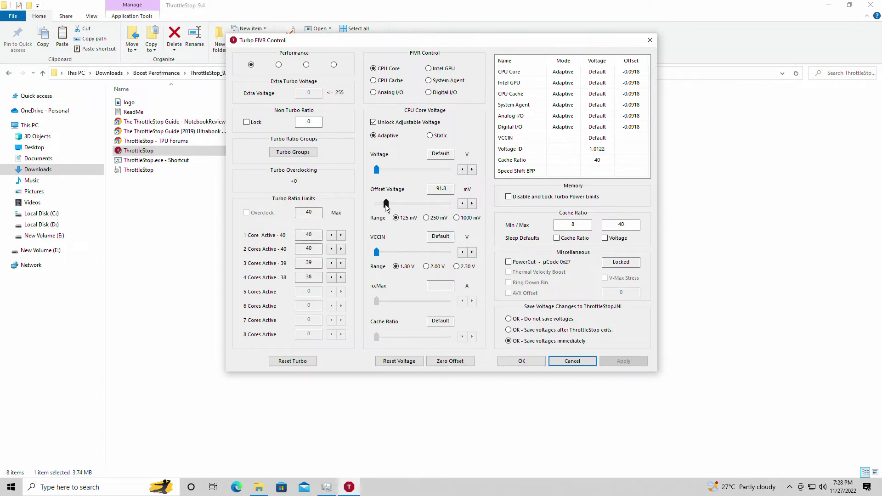
pyautogui.click(522, 361)
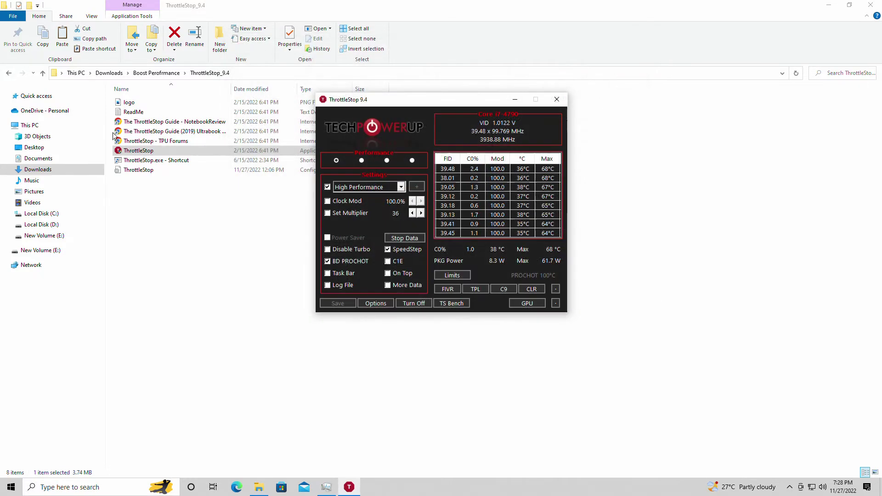
pyautogui.click(521, 98)
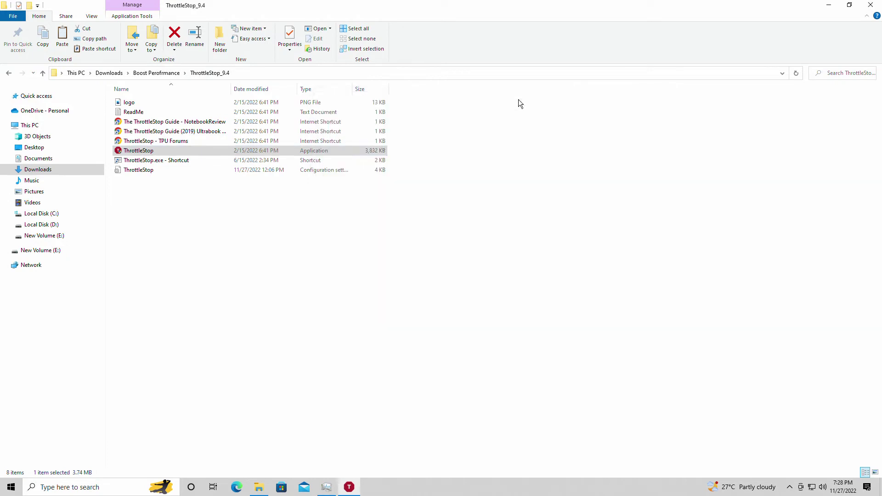
# - Go back to Boost Perofmance and launch memreduct.exe from the Mem Reduct folder
pyautogui.click(4, 77)
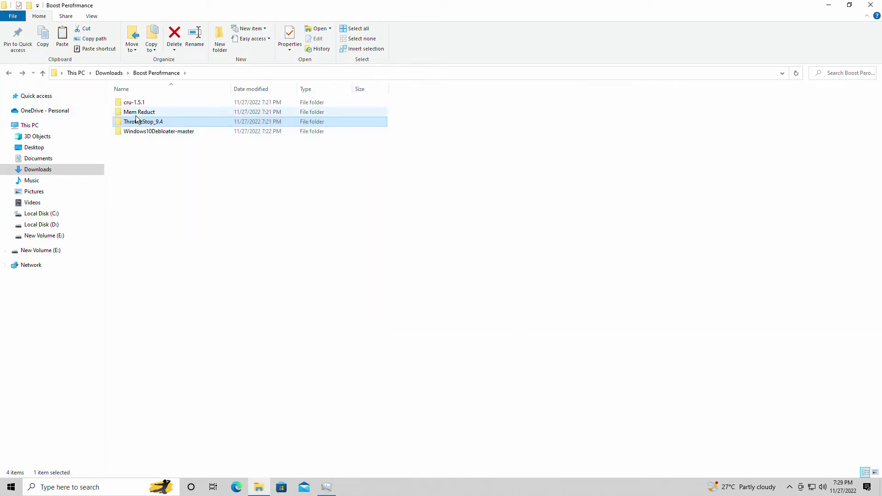
pyautogui.doubleClick(136, 114)
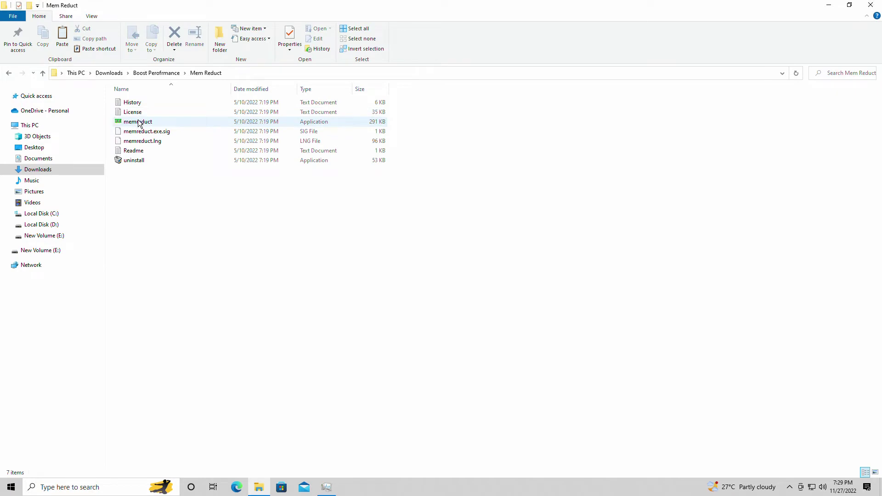
pyautogui.doubleClick(138, 123)
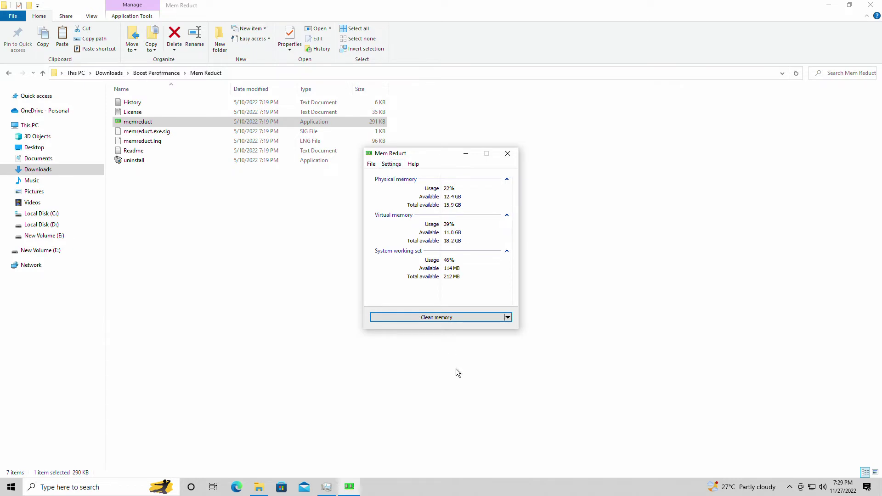
# - Check Mem Reduct's tray menu, minimize its window, and return to Boost Perofmance
pyautogui.click(788, 487)
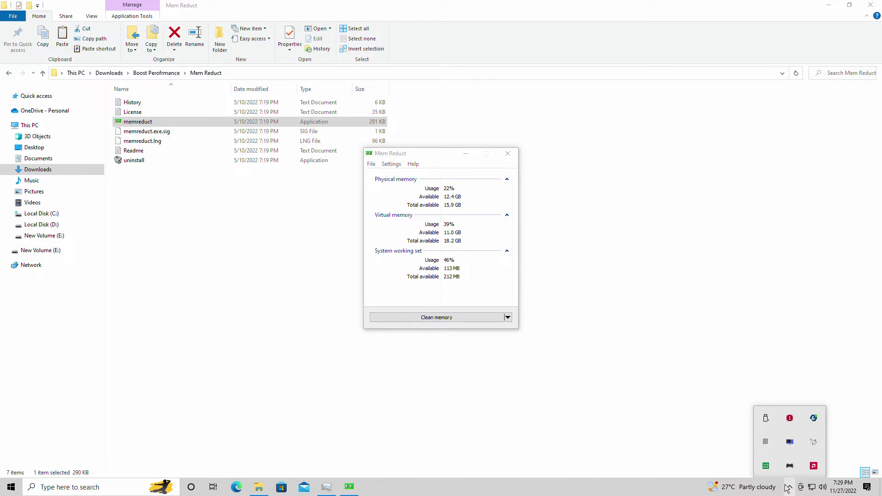
pyautogui.rightClick(761, 461)
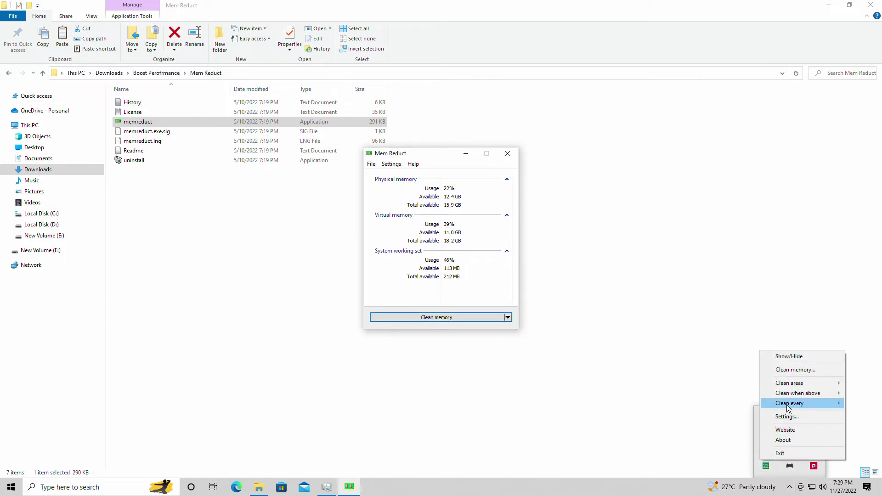
pyautogui.moveTo(798, 393)
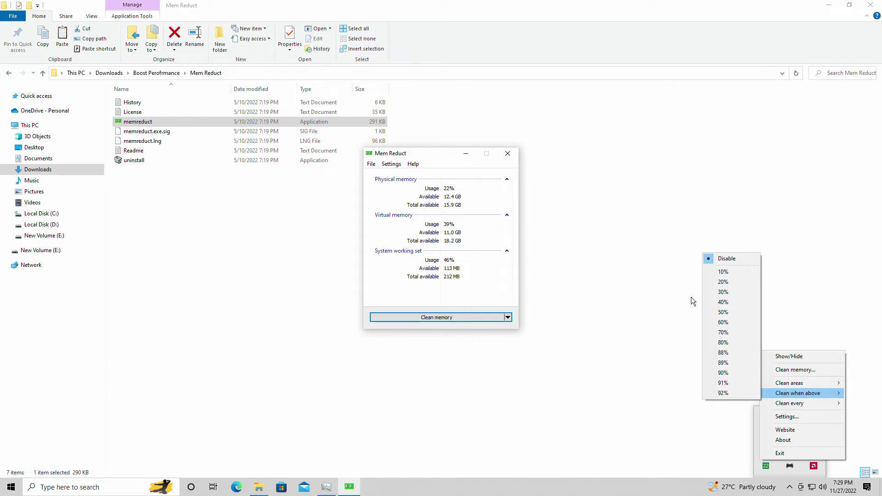
pyautogui.click(464, 182)
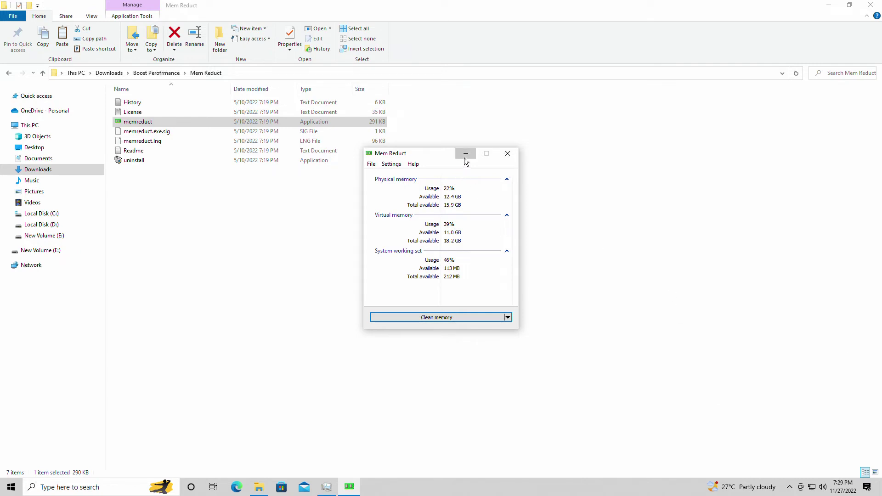
pyautogui.click(464, 158)
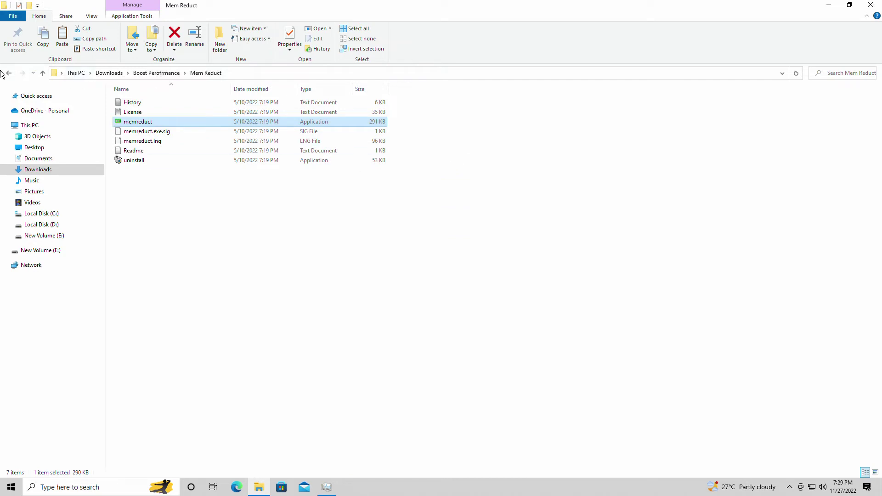
pyautogui.click(8, 74)
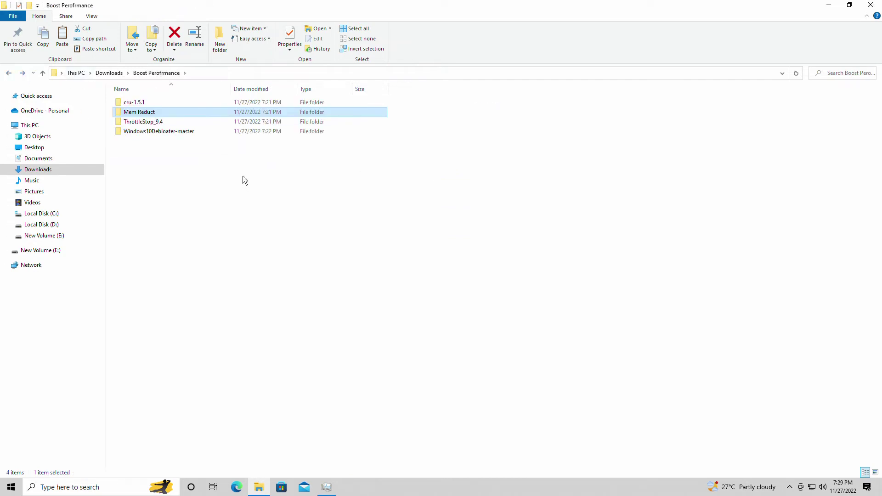
# - Open the cru-1.5.1 folder and launch CRU with administrator rights
pyautogui.doubleClick(154, 103)
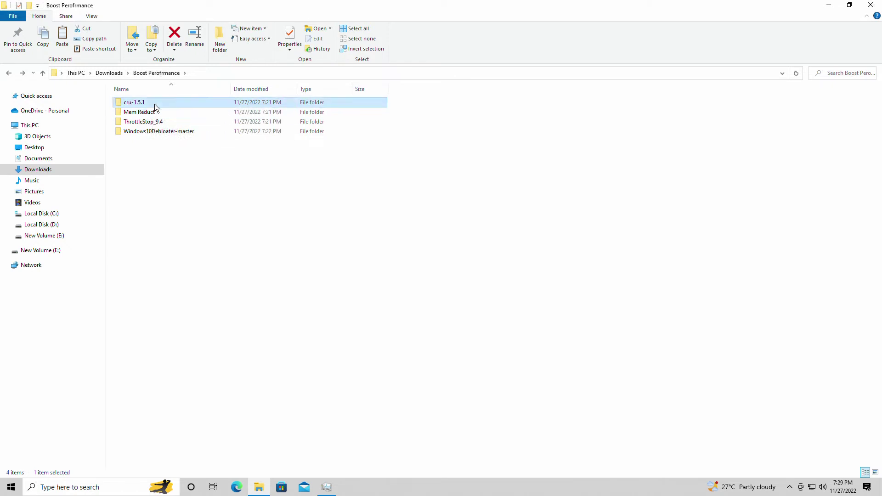
pyautogui.doubleClick(154, 104)
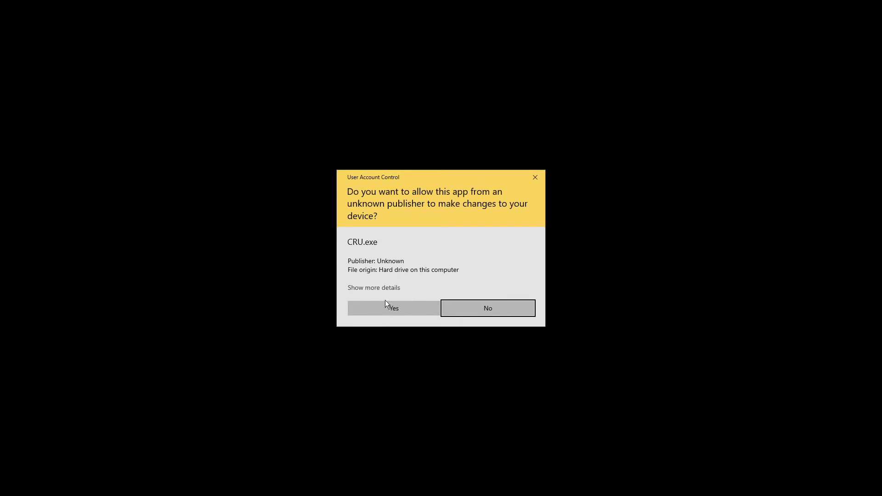
pyautogui.click(385, 301)
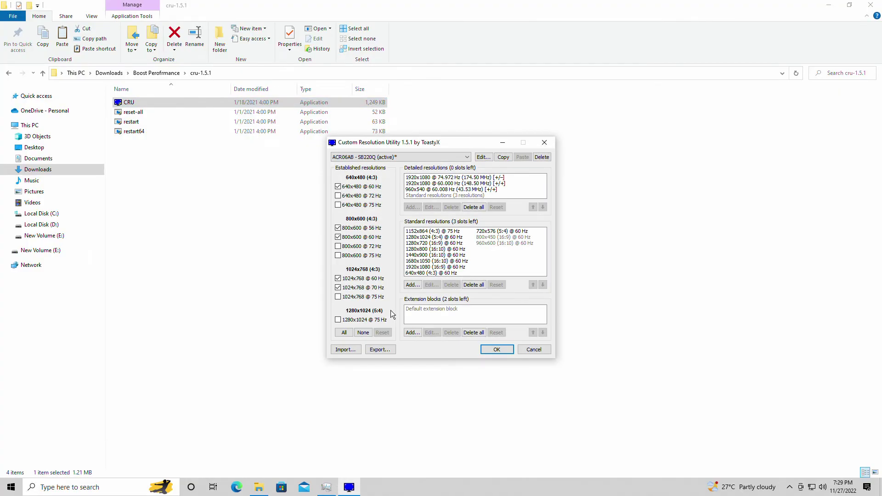
# - Browse the 1280x720, 640x480, 1920x1080, 720x576 and 960x540 resolution entries, then close with OK
pyautogui.click(429, 243)
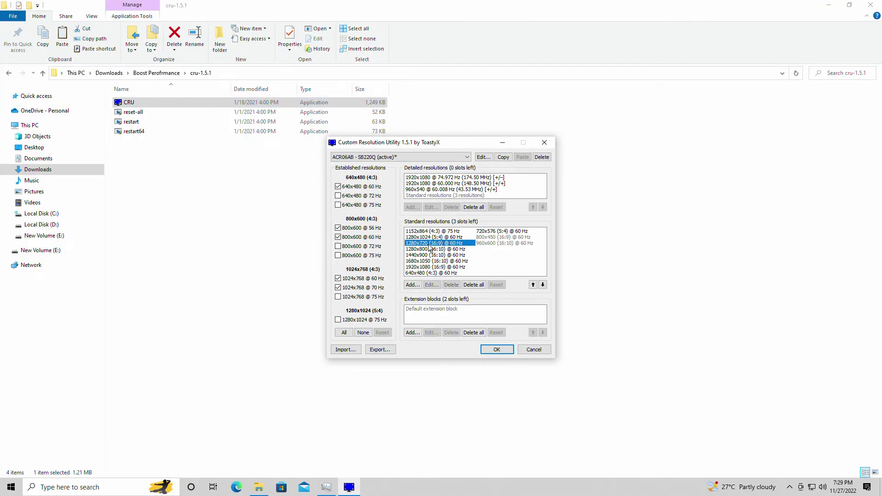
pyautogui.click(414, 273)
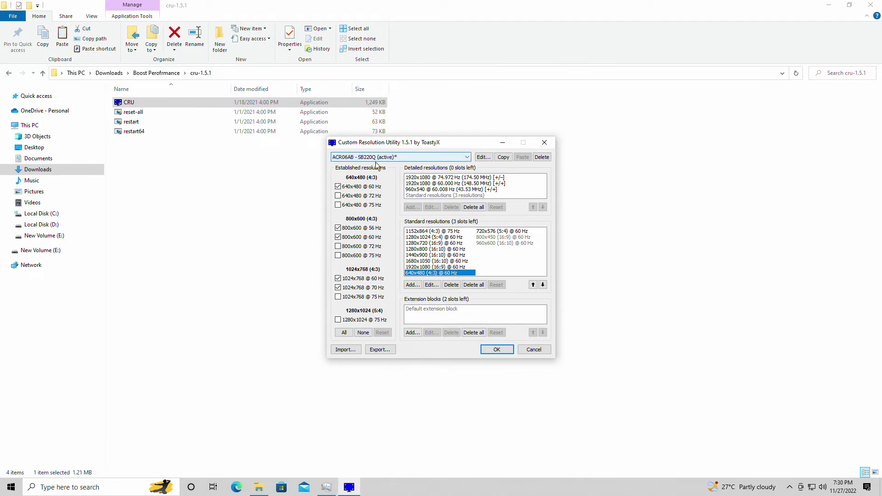
pyautogui.click(425, 268)
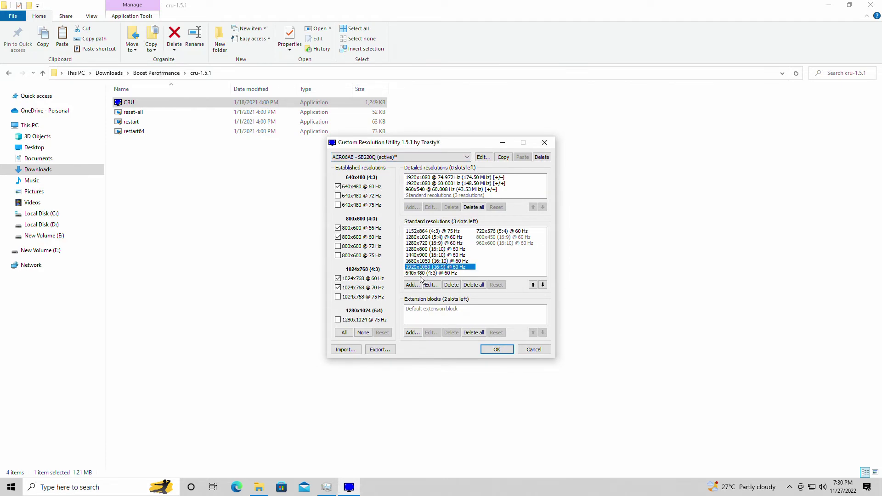
pyautogui.click(484, 233)
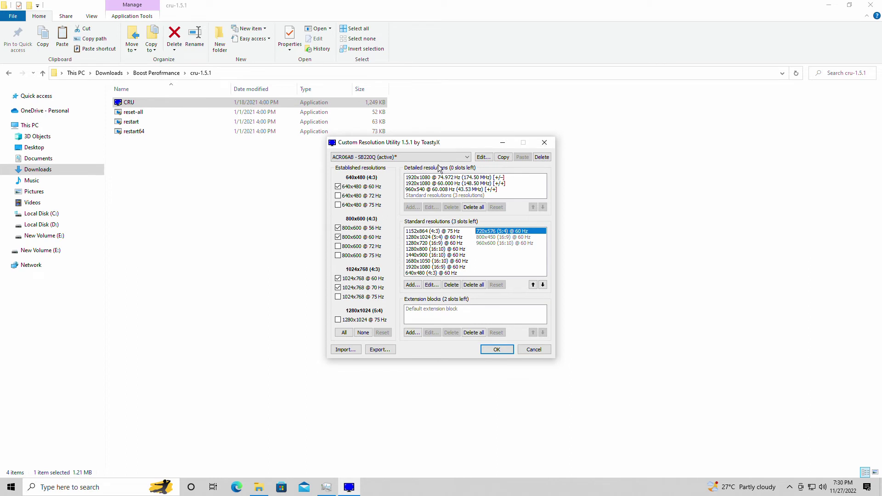
pyautogui.click(432, 190)
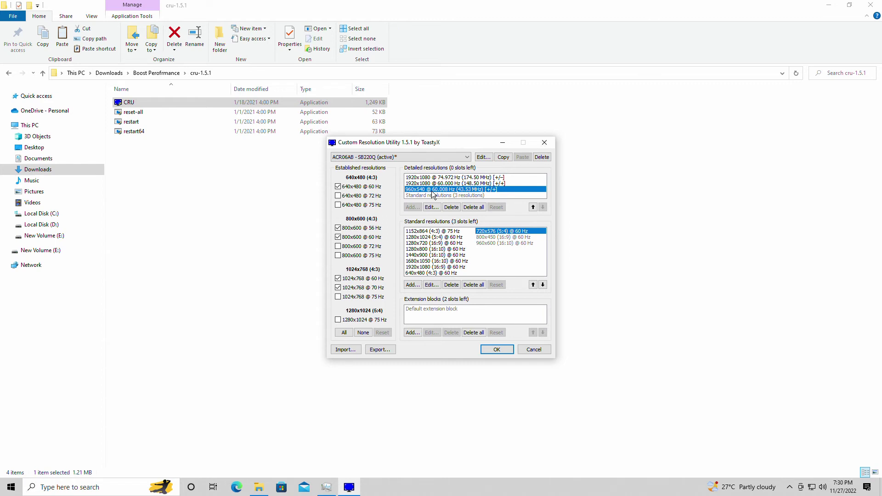
pyautogui.click(495, 351)
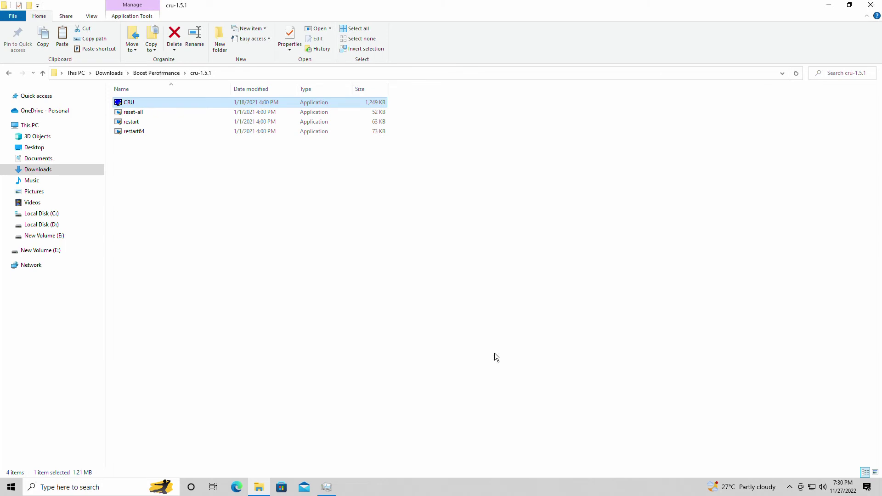
# - Go back and open the inner Windows10Debloater-master folder
pyautogui.click(9, 73)
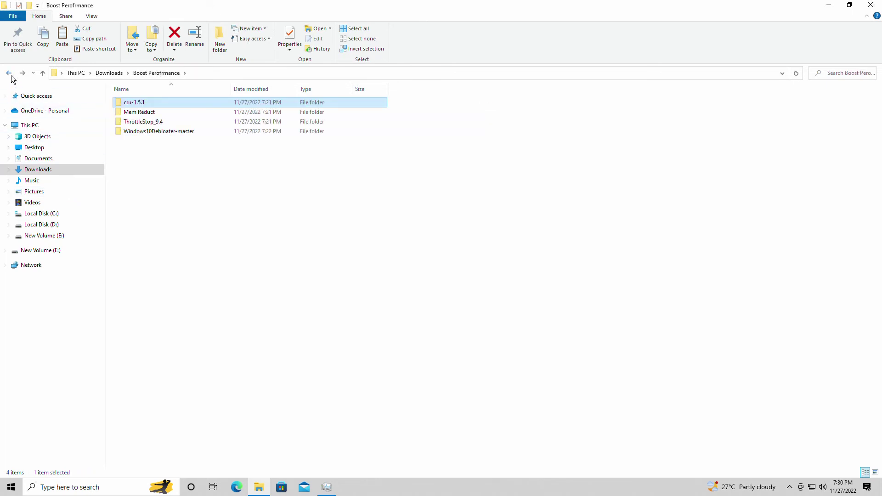
pyautogui.doubleClick(120, 130)
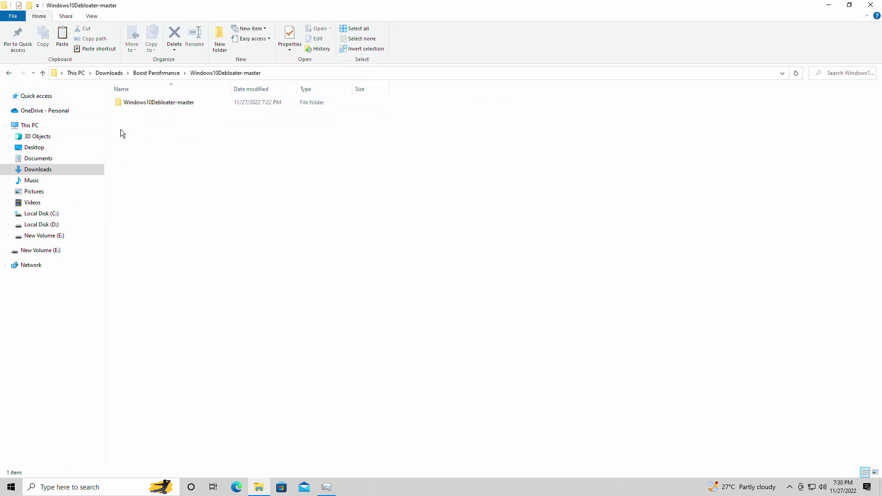
pyautogui.doubleClick(140, 104)
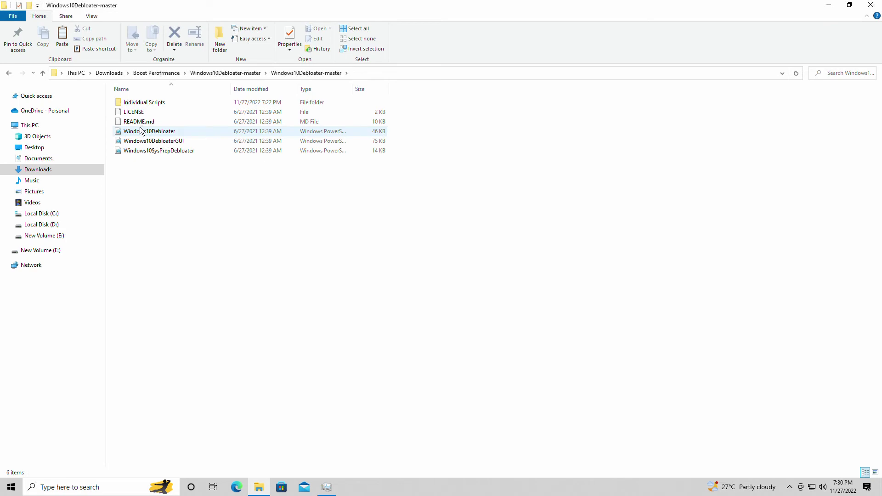
# - View the Windows10Debloater script in Notepad, close it, and bring up its context menu
pyautogui.doubleClick(141, 131)
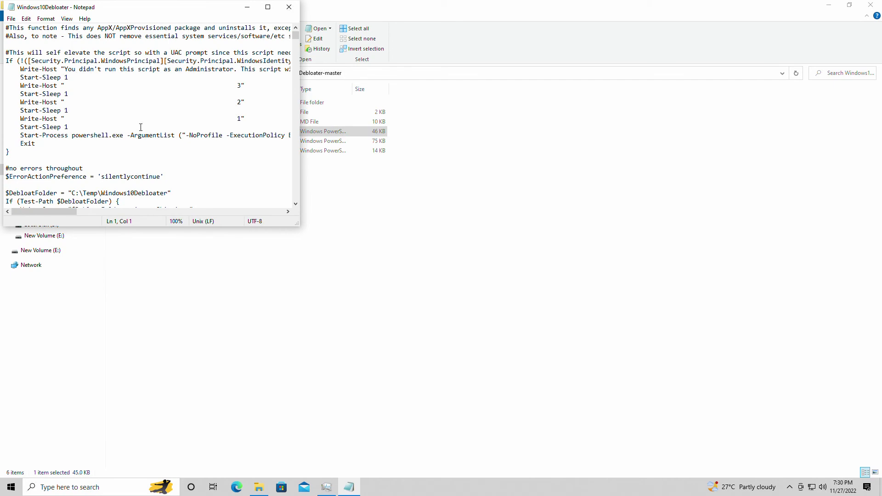
pyautogui.click(296, 8)
pyautogui.rightClick(169, 131)
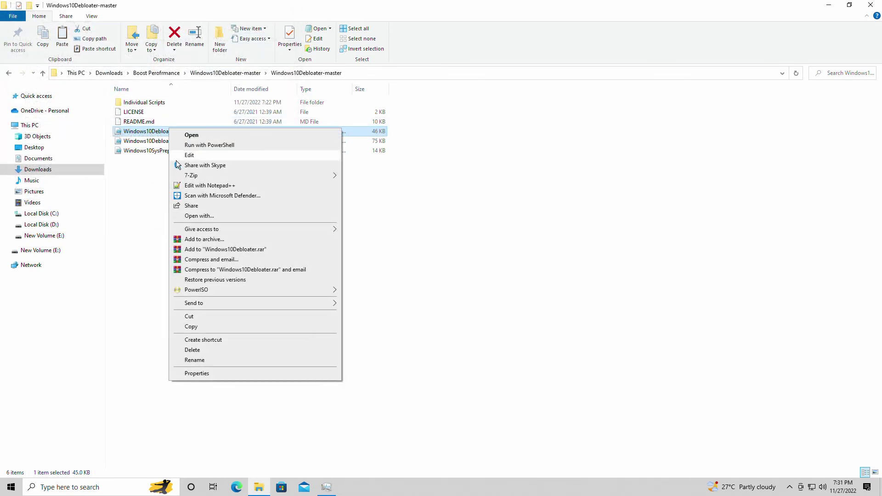
pyautogui.click(219, 144)
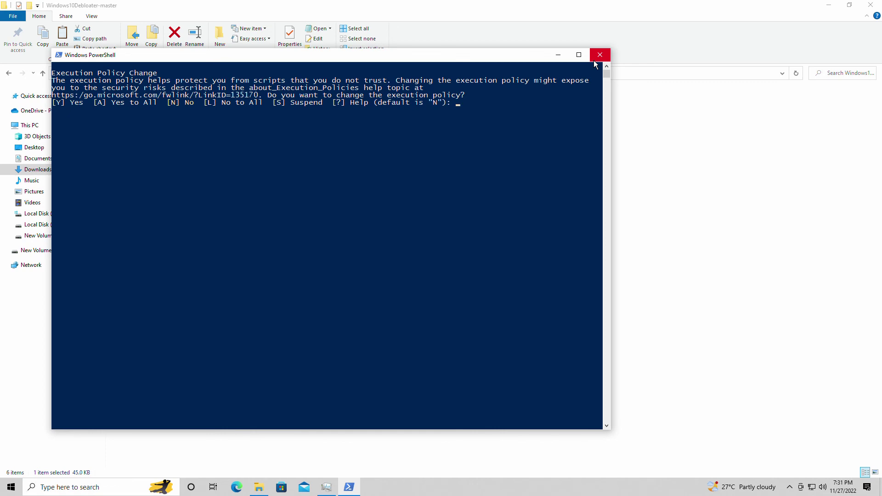
pyautogui.click(595, 60)
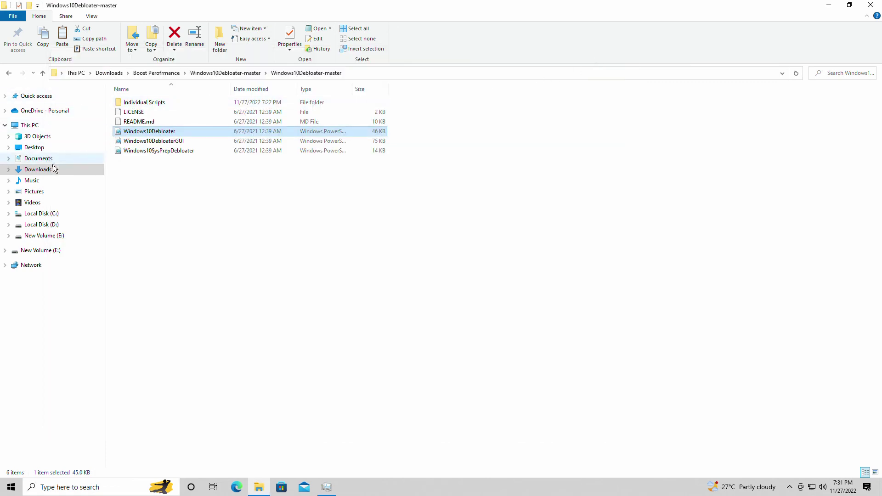
# - Go back twice through Windows10Debloater-master to the Boost Perofrmance folder
pyautogui.click(9, 73)
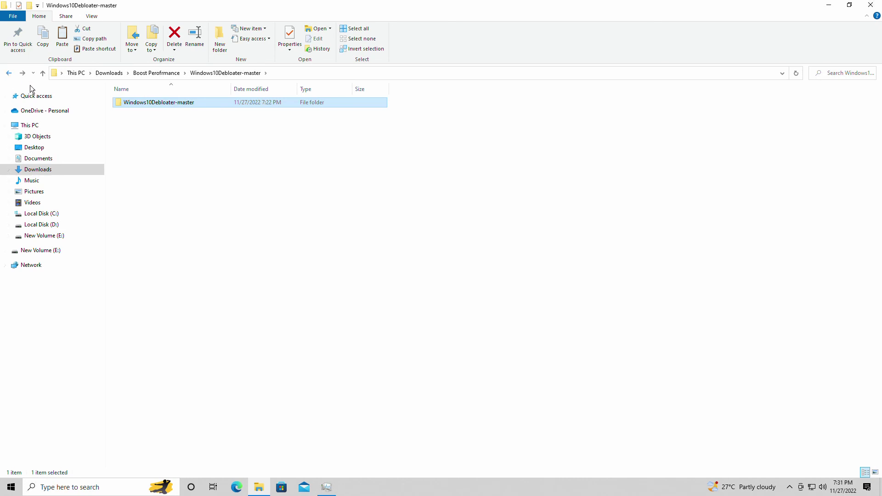
pyautogui.click(9, 72)
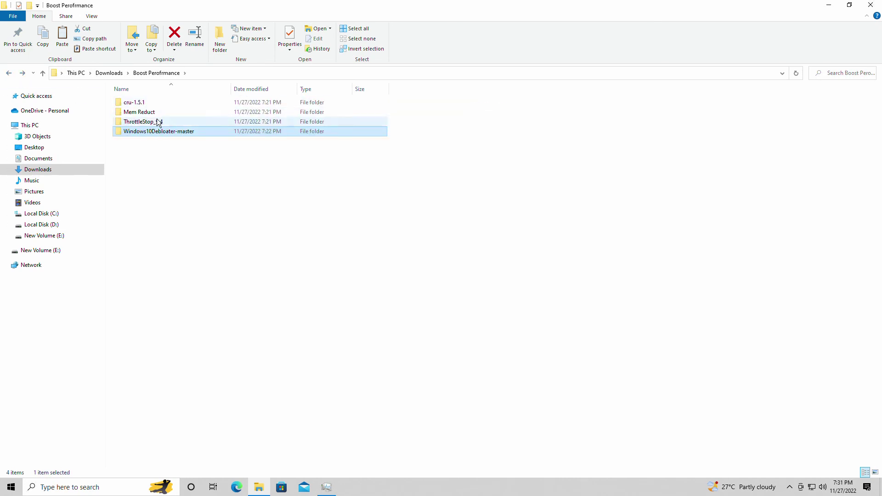